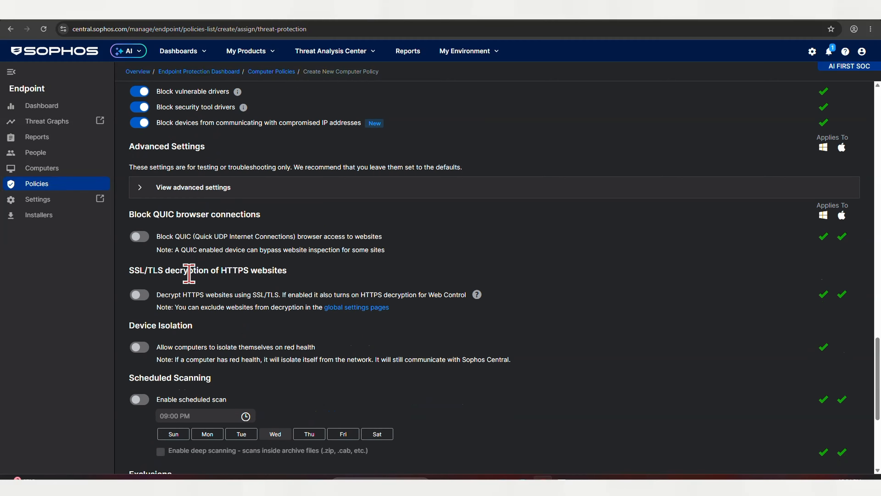
- Enable blocking of QUIC browser connections and SSL/TLS decryption of HTTPS websites in the new policy
left_click(135, 236)
left_click(139, 295)
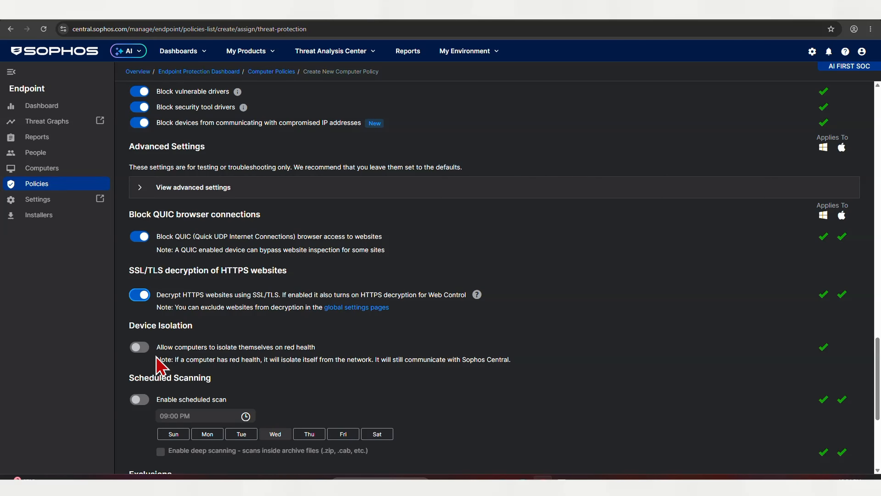
- Enable scheduled scanning, add Monday and Friday to the scan days, and enable deep scanning inside archive files
left_click(139, 399)
scroll(173, 382, "down", 6)
left_click(208, 220)
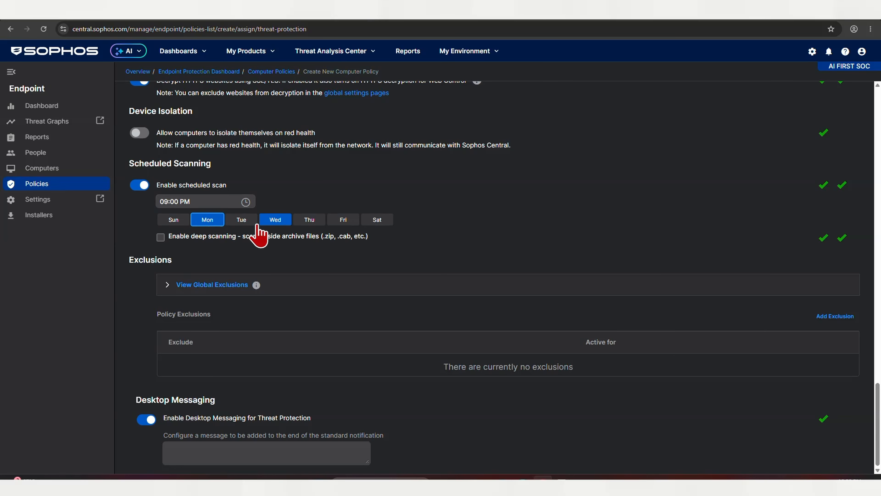
left_click(345, 220)
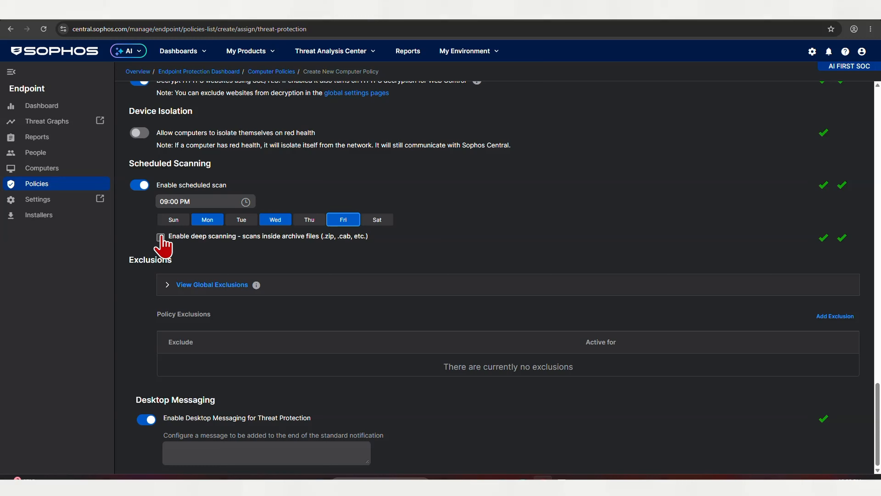
left_click(160, 237)
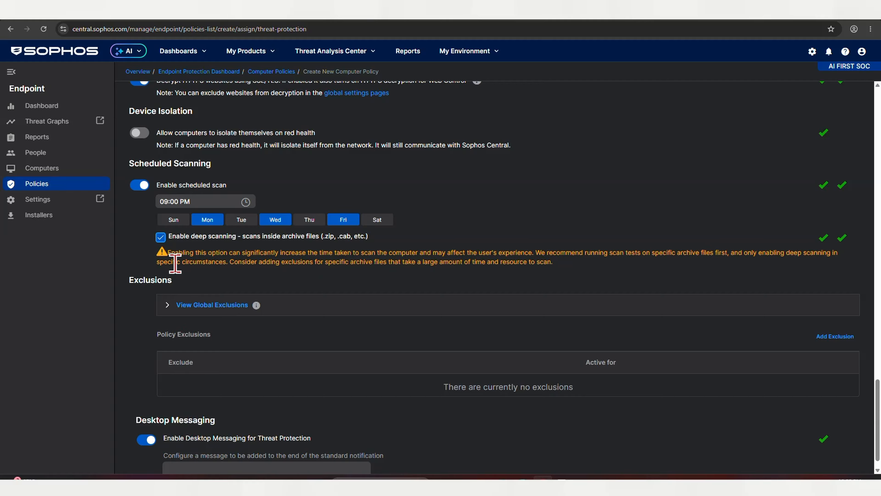
- Examine the global exclusions and the exclusion types offered for a new policy exclusion, and cancel without adding one
left_click(166, 313)
scroll(486, 313, "down", 1)
left_click(835, 377)
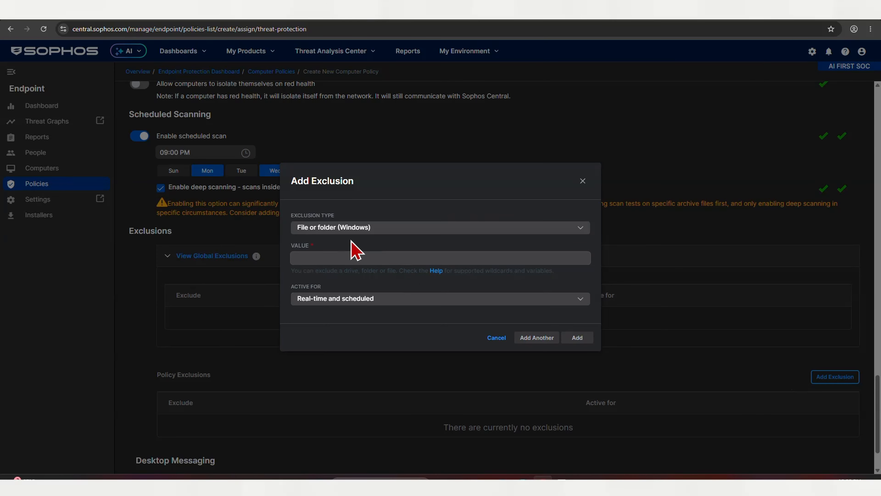
left_click(326, 229)
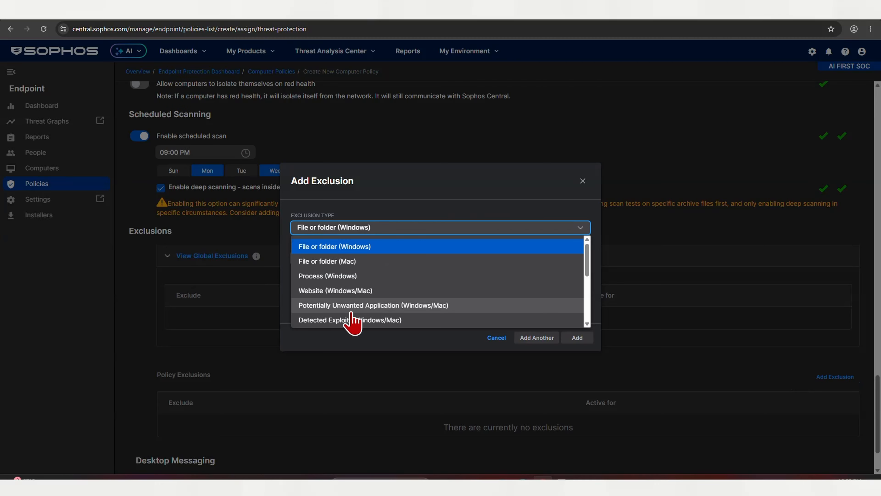
scroll(350, 318, "down", 5)
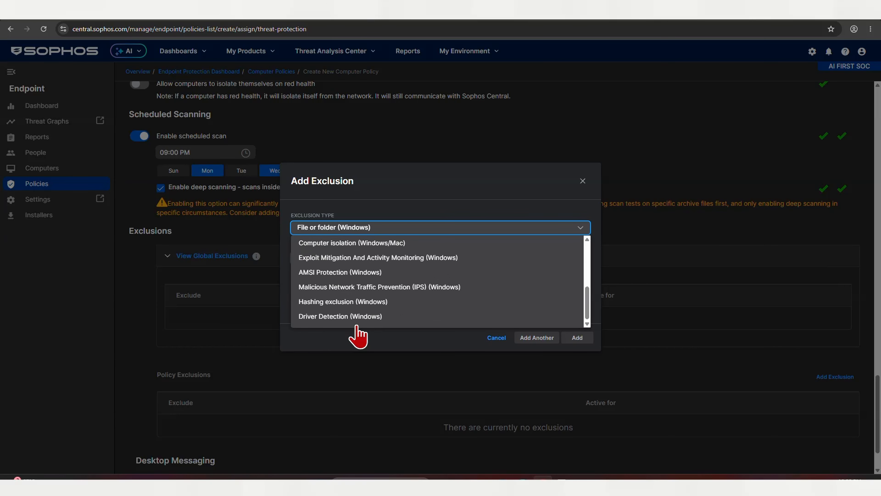
scroll(339, 288, "up", 5)
left_click(333, 257)
left_click(333, 249)
left_click(333, 307)
left_click(437, 269)
left_click(507, 344)
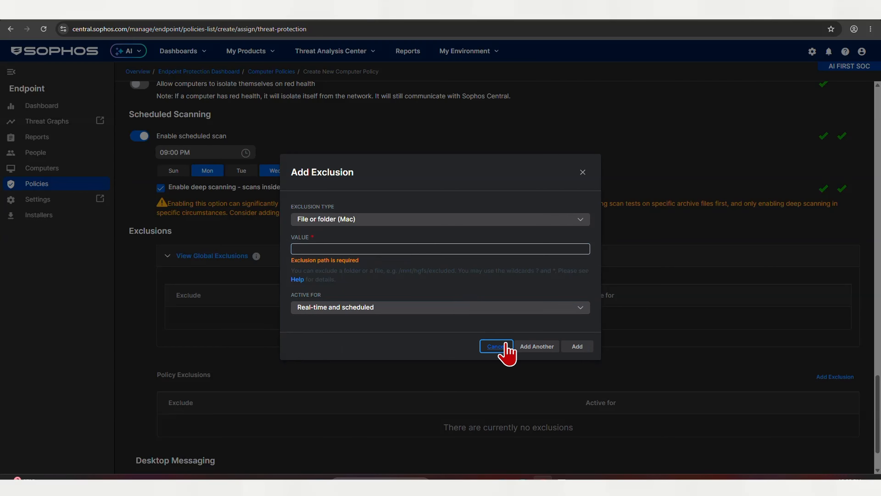
- Save the new Threat Protection policy
scroll(368, 356, "down", 2)
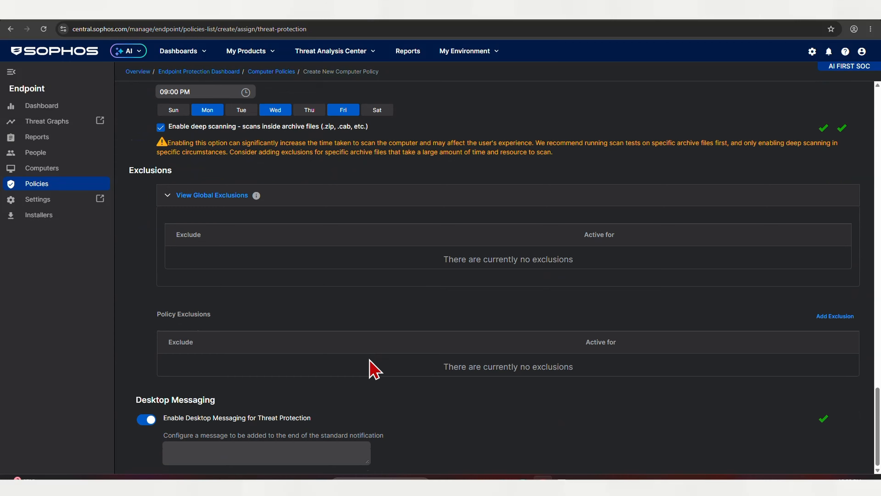
scroll(371, 364, "up", 20)
left_click(808, 107)
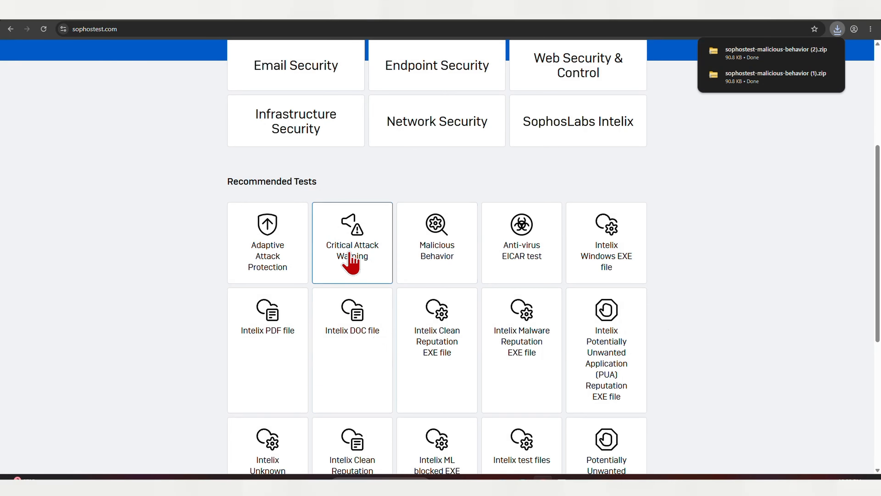
- On sophostest.com, try to download the Intelix Windows EXE test file, and close its description
scroll(333, 235, "down", 2)
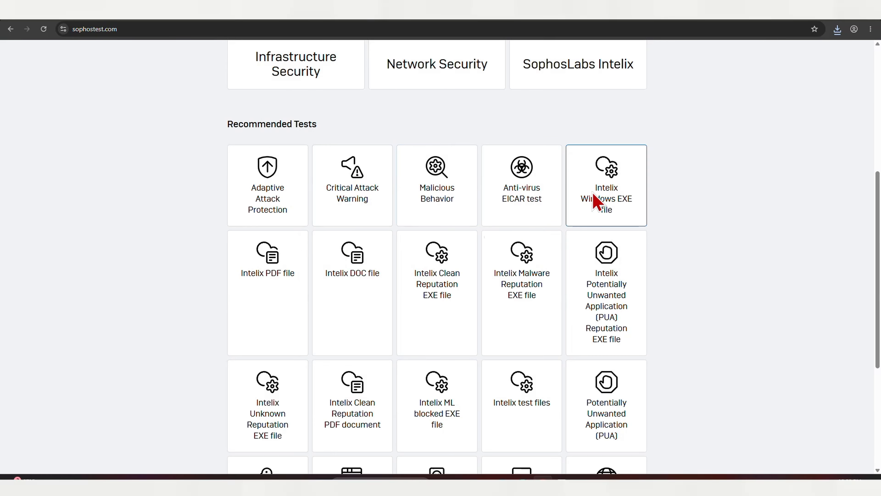
left_click(569, 203)
scroll(289, 318, "down", 3)
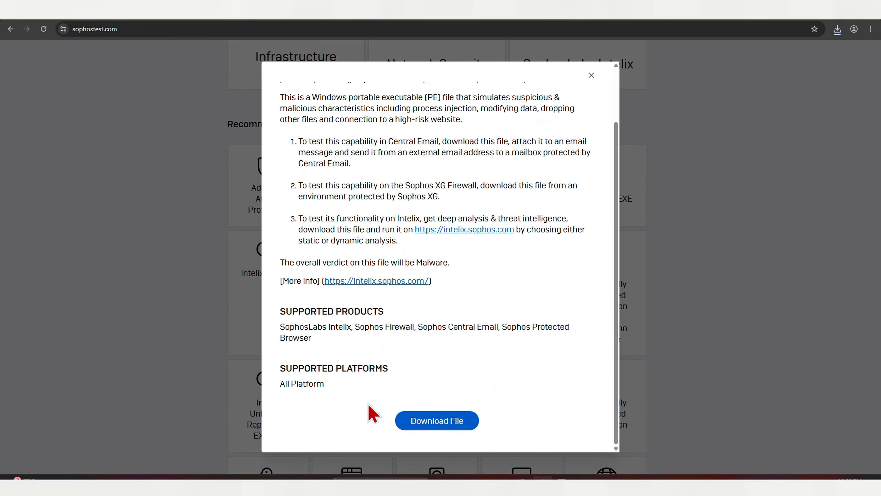
left_click(418, 415)
left_click(141, 319)
- Try to download the Intelix Potentially Unwanted Application (PUA) Reputation EXE test file
left_click(605, 295)
scroll(437, 313, "down", 3)
left_click(436, 420)
- Locate the downloaded sophostest-malicious-behavior (2) archive in its folder and extract it with 7-Zip to a folder of the same name
left_click(838, 30)
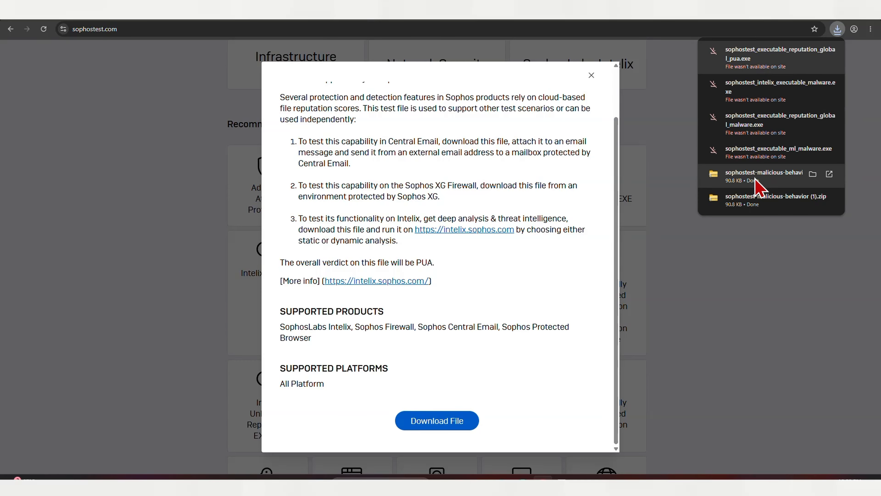
left_click(813, 174)
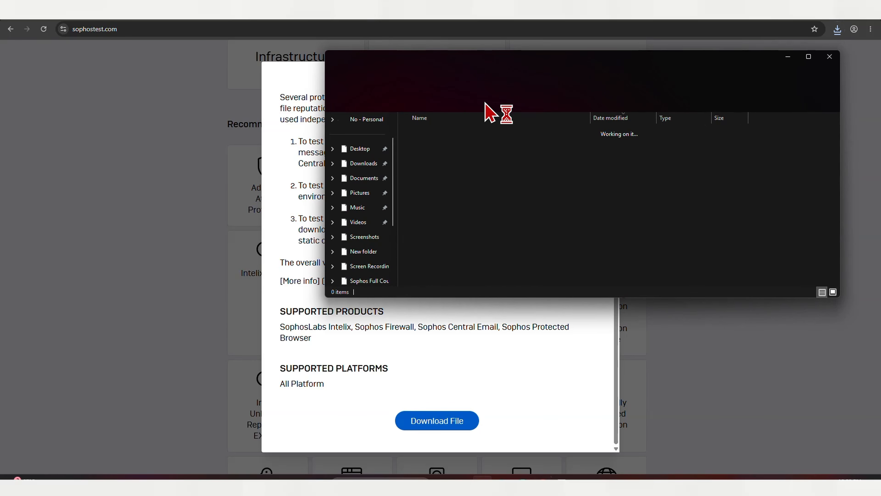
right_click(443, 145)
left_click(474, 399)
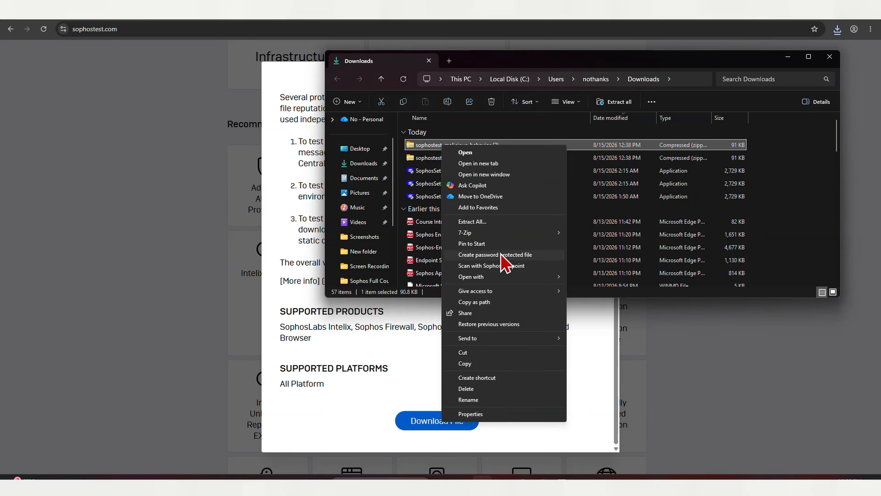
mouse_move(486, 234)
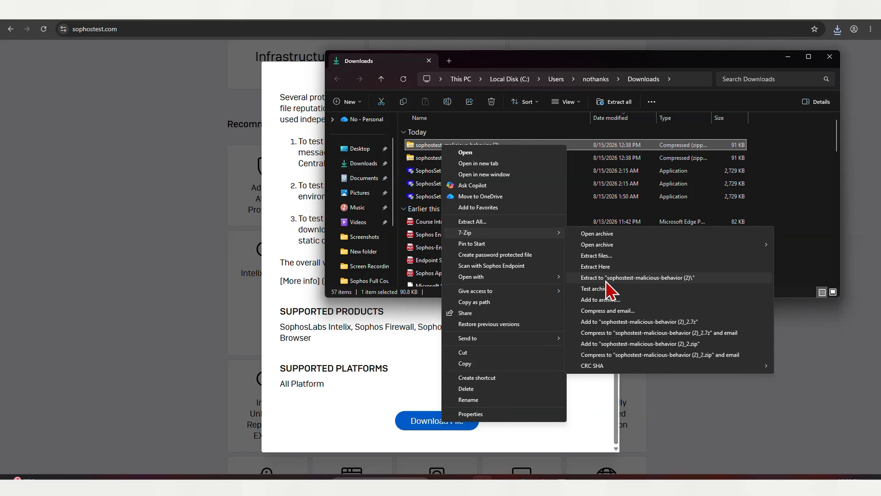
left_click(604, 278)
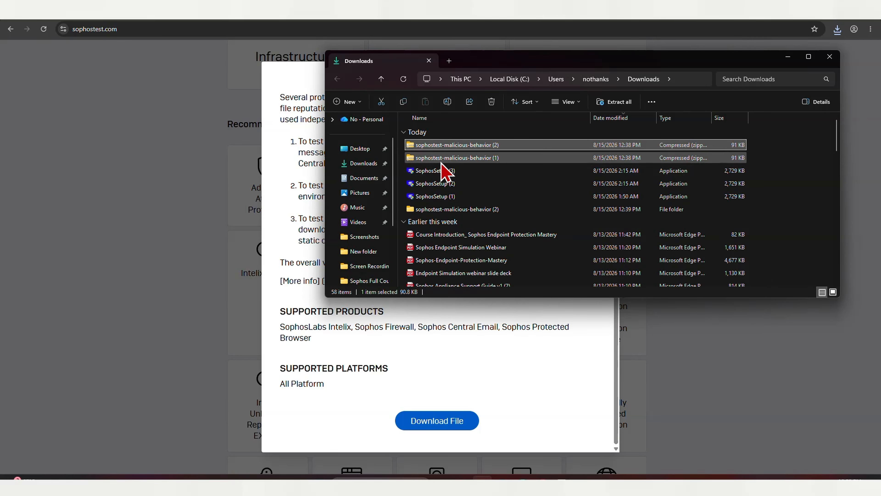
- Try to run the sophostest-malicous-behavior application from the extracted folder, and dismiss the resulting dialog
left_click(432, 159)
double_click(441, 209)
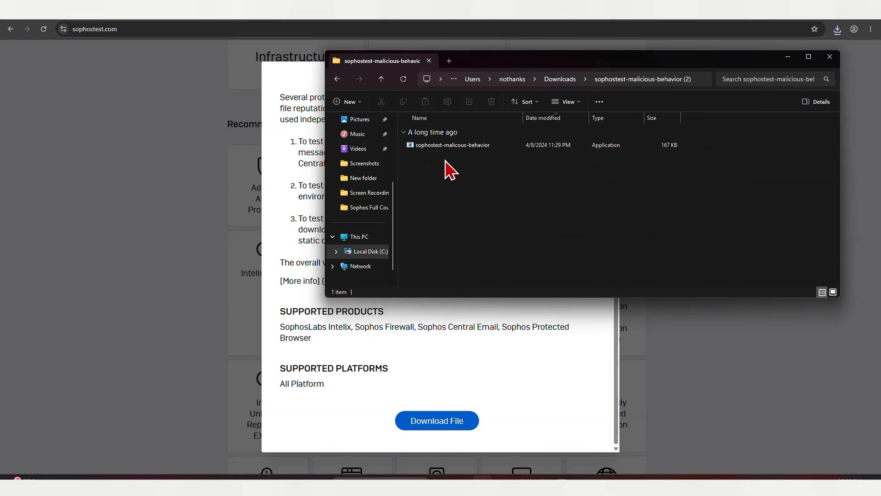
double_click(445, 145)
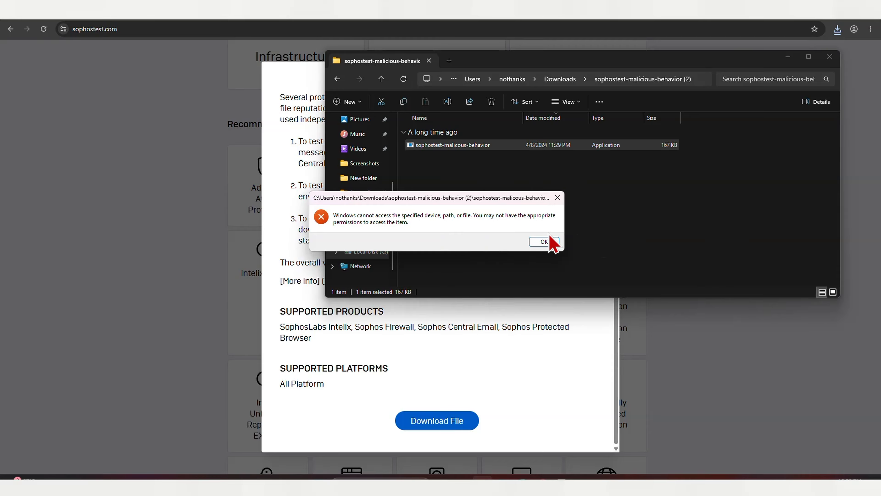
left_click(545, 241)
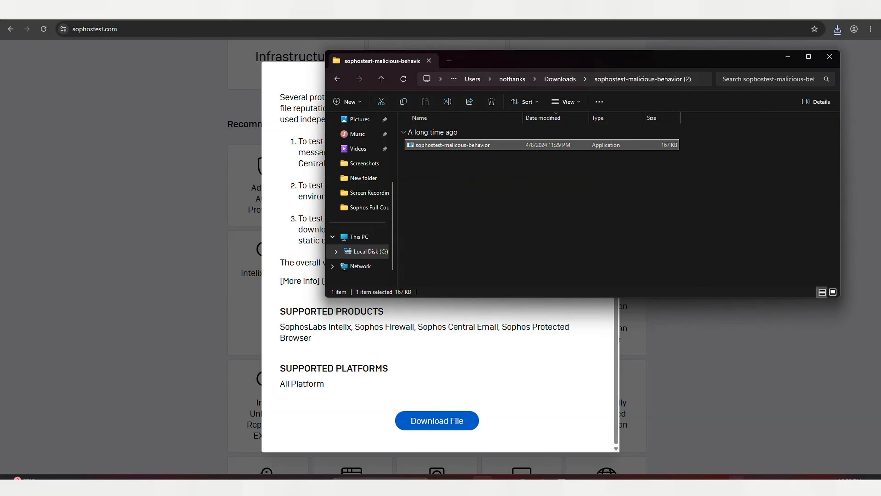
- Close the file window, review the events logged in the local Sophos endpoint agent, and return to the test page
left_click(737, 482)
left_click(718, 440)
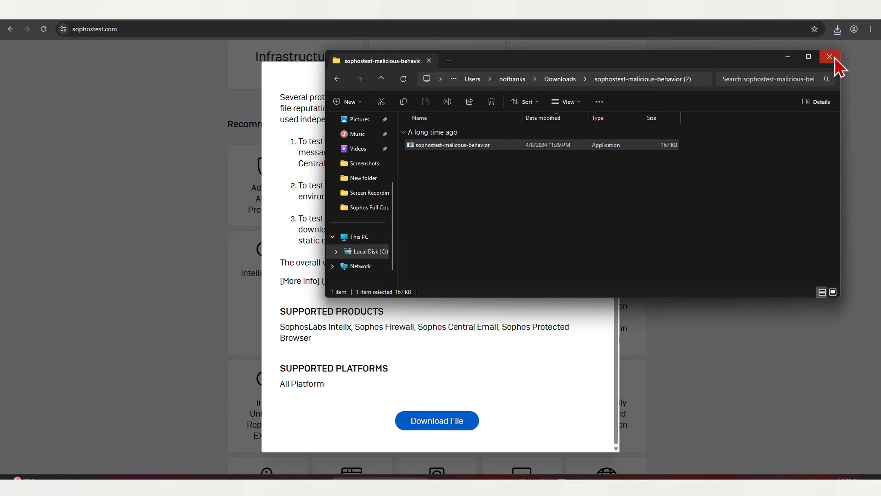
left_click(830, 56)
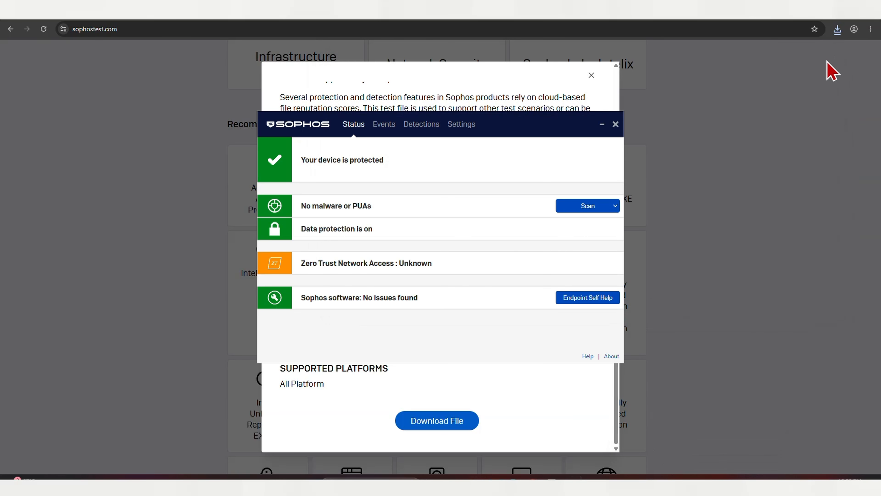
left_click(386, 125)
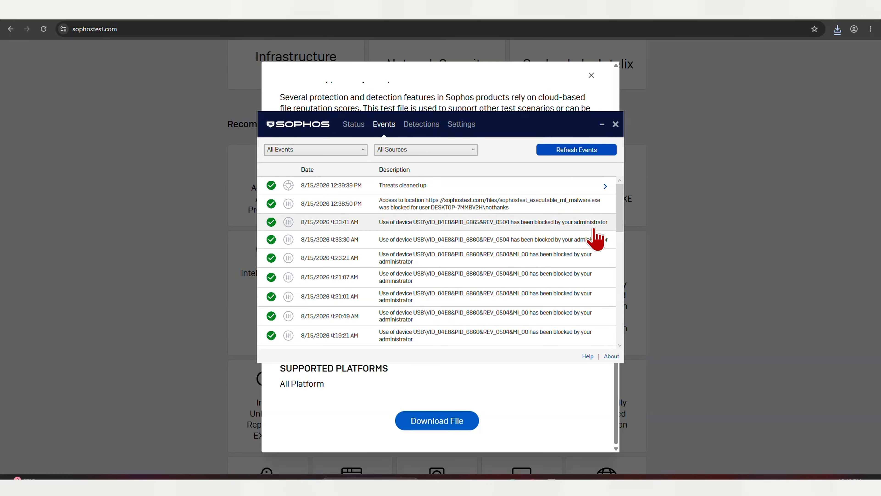
left_click(119, 211)
left_click(143, 201)
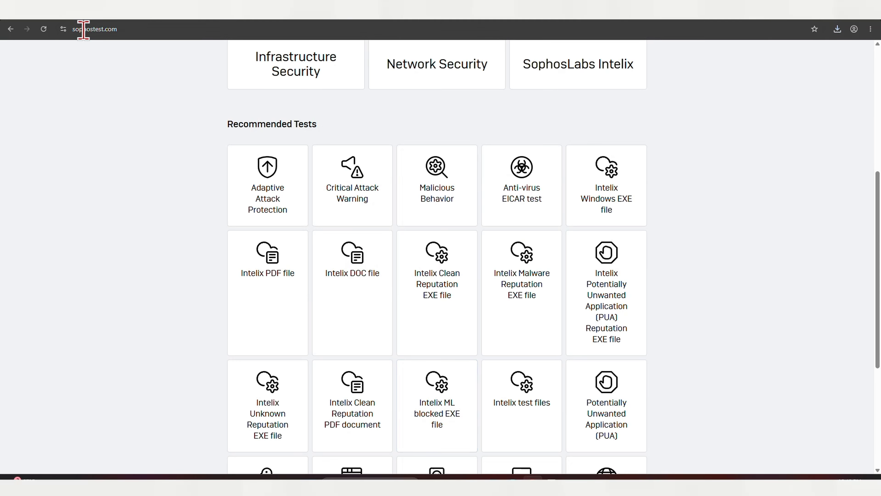
- Switch to Sophos Central and check the Threat Analysis Center dashboard, cases and detections, refreshing the detections page
left_click(73, 11)
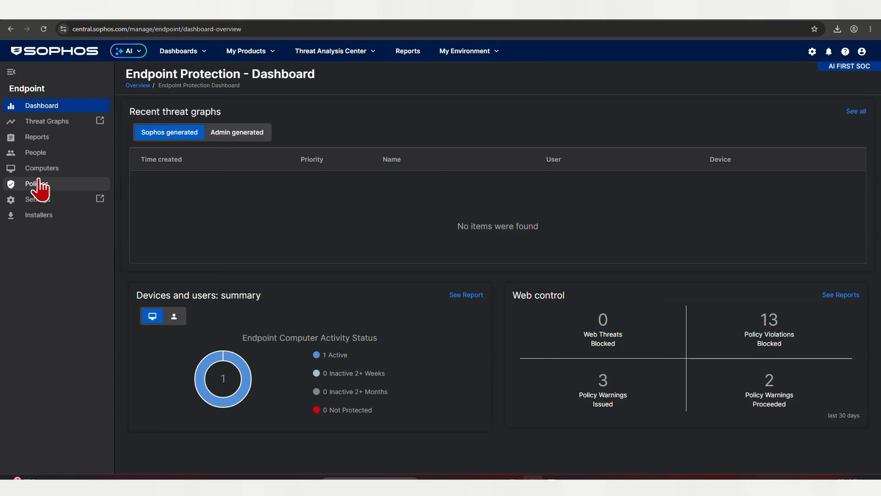
left_click(326, 52)
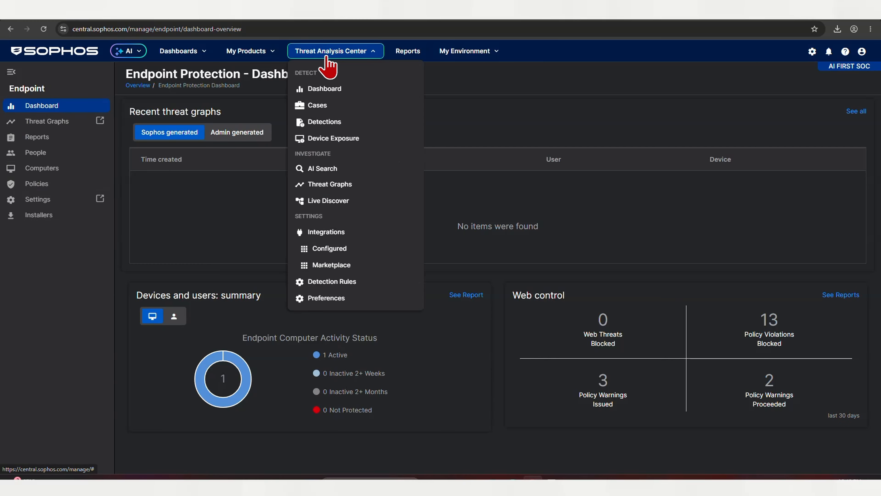
left_click(326, 92)
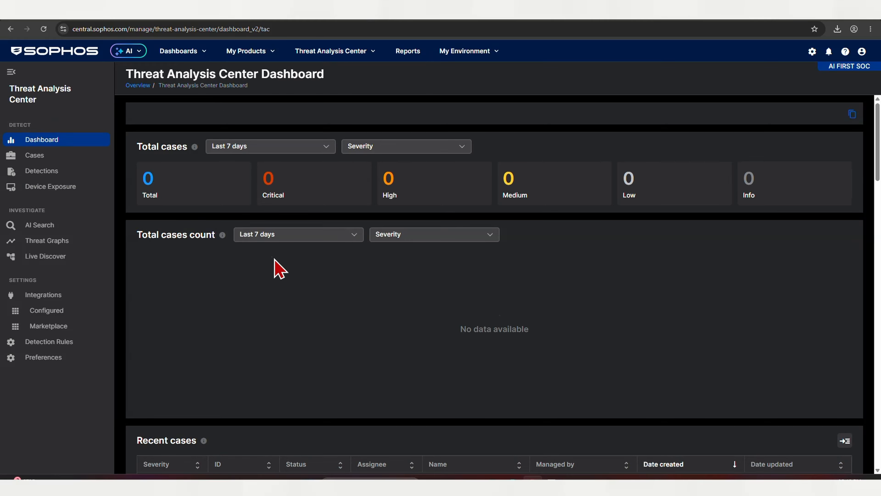
left_click(35, 160)
left_click(54, 171)
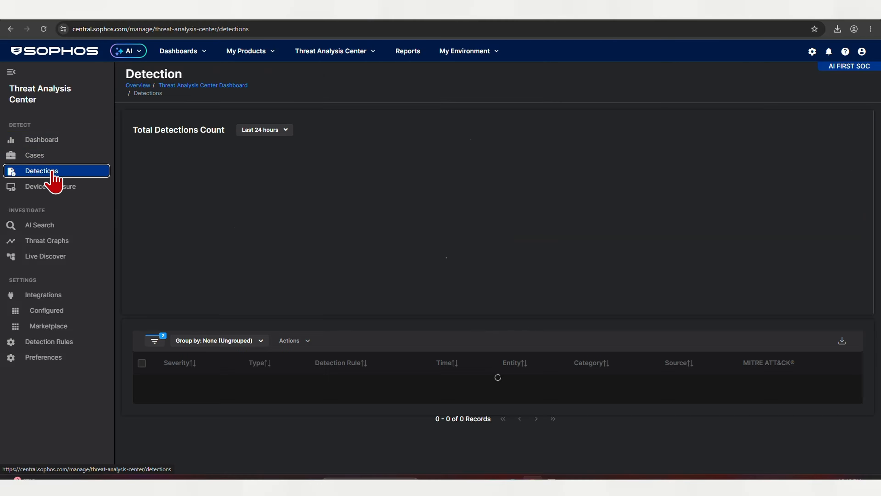
key("F5")
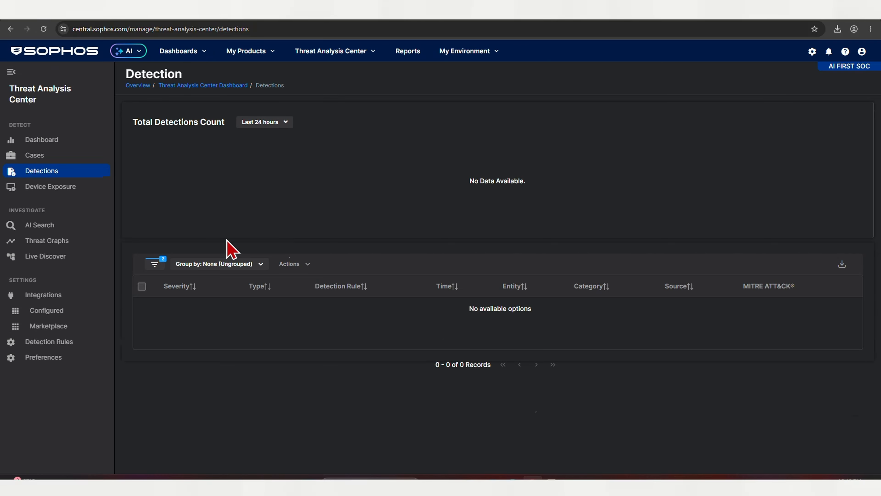
- Show the detection filters and check the grouping options for the detections list
left_click(154, 264)
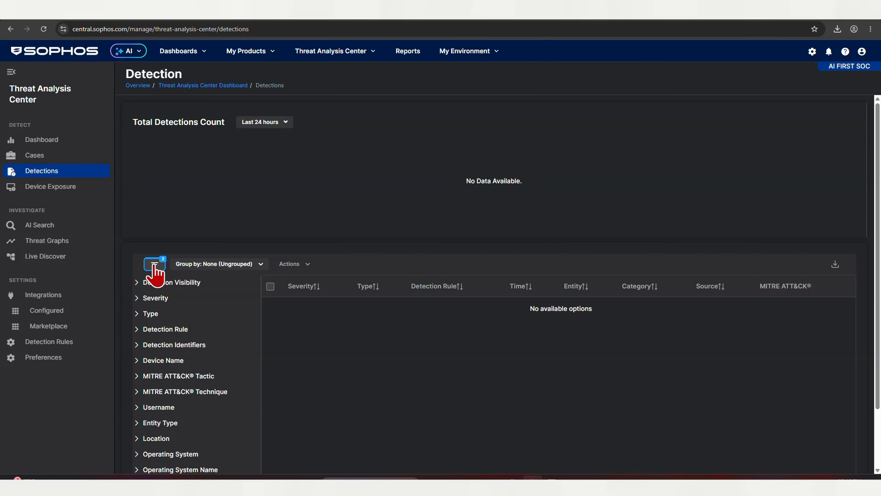
left_click(208, 265)
left_click(206, 281)
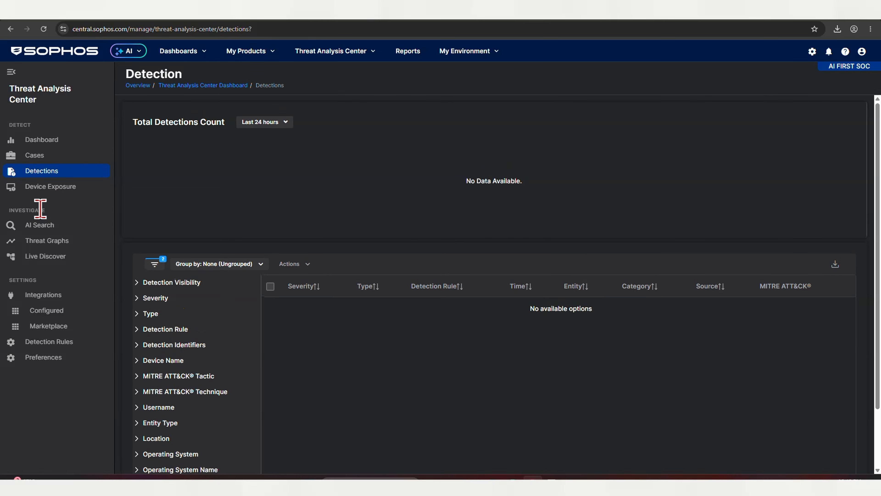
- Open the Endpoint Protection dashboard and check its reports and threat graphs
left_click(246, 52)
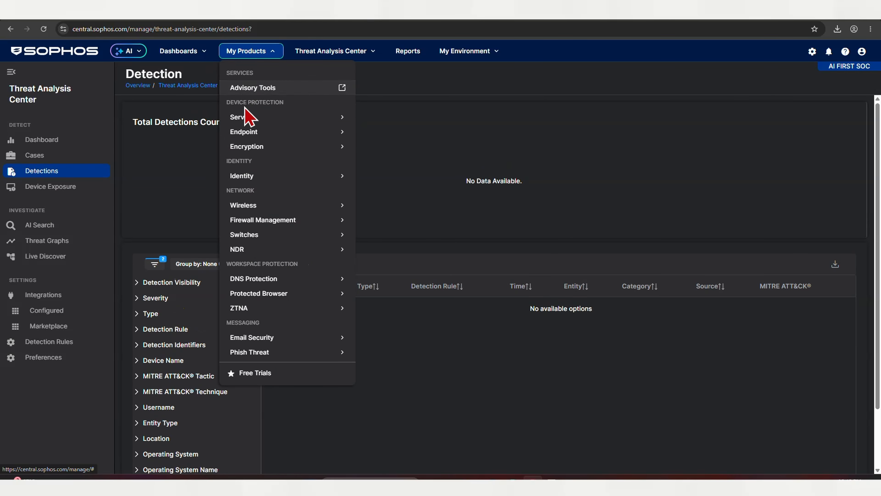
left_click(247, 134)
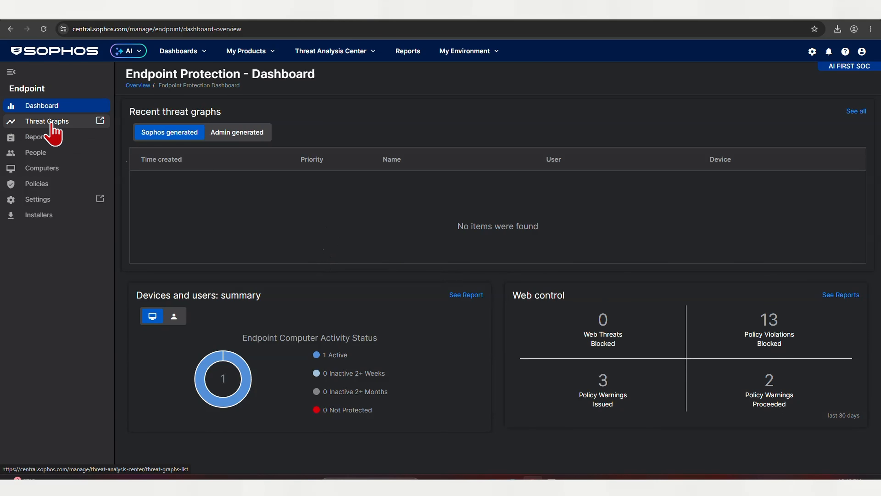
left_click(36, 138)
left_click(52, 122)
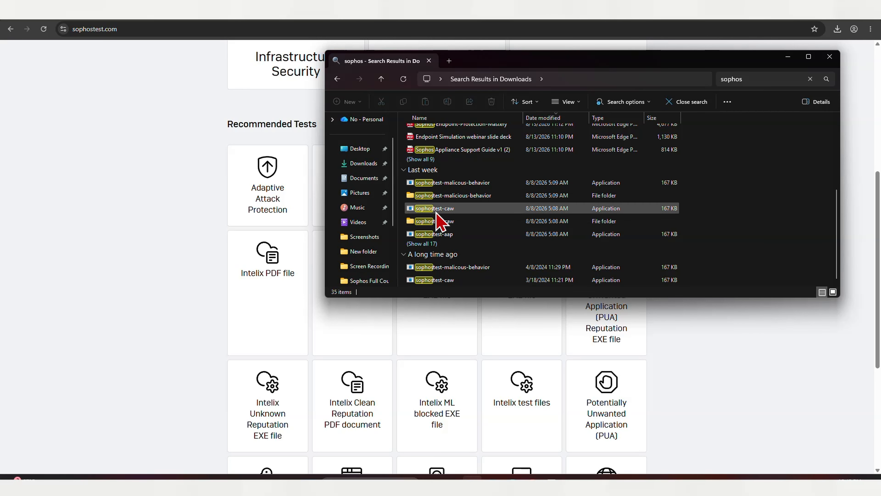
- Run the sophostest-caw and sophostest-aap applications from last week's Downloads search results, dismissing the dialog after each attempt
double_click(453, 211)
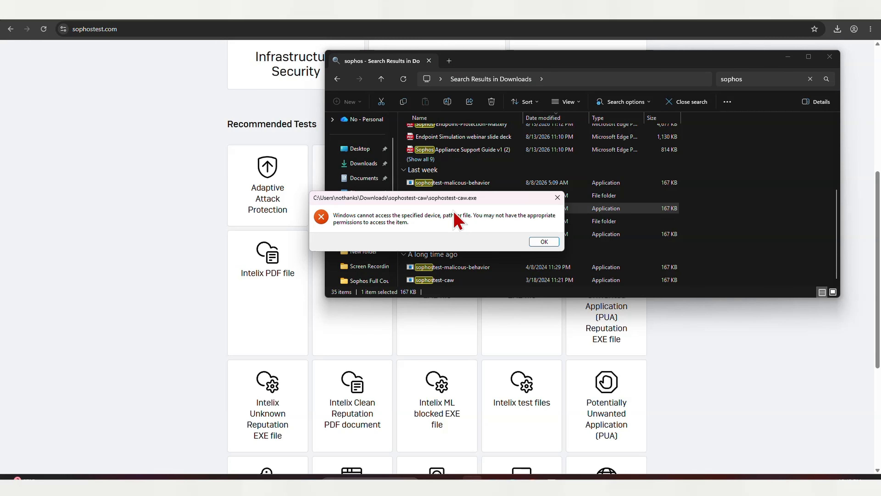
left_click(547, 241)
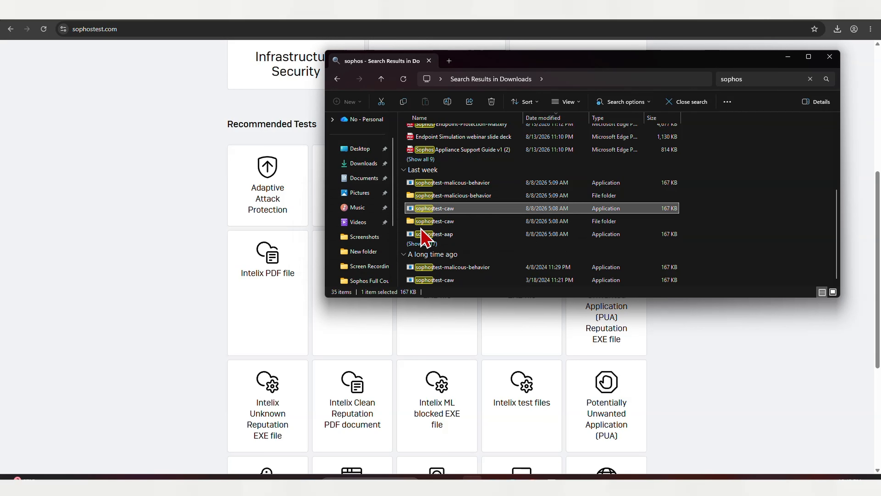
double_click(447, 235)
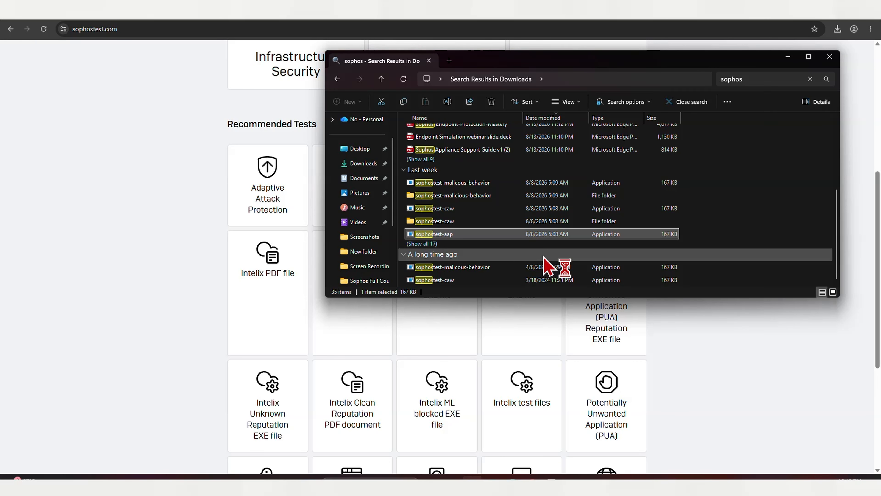
left_click(541, 240)
- Run the older sophostest-malicous-behavior application dated 4/8/2024 repeatedly, dismissing the dialog after each attempt
left_click(482, 269)
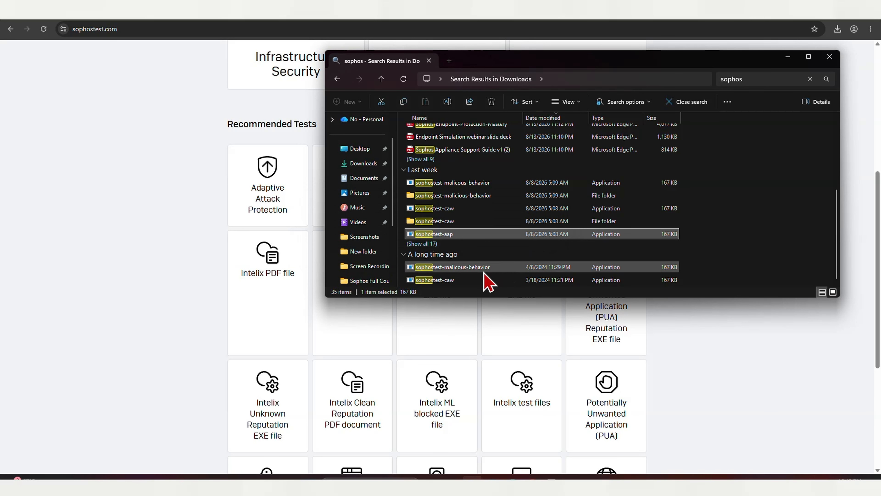
double_click(481, 269)
left_click(547, 245)
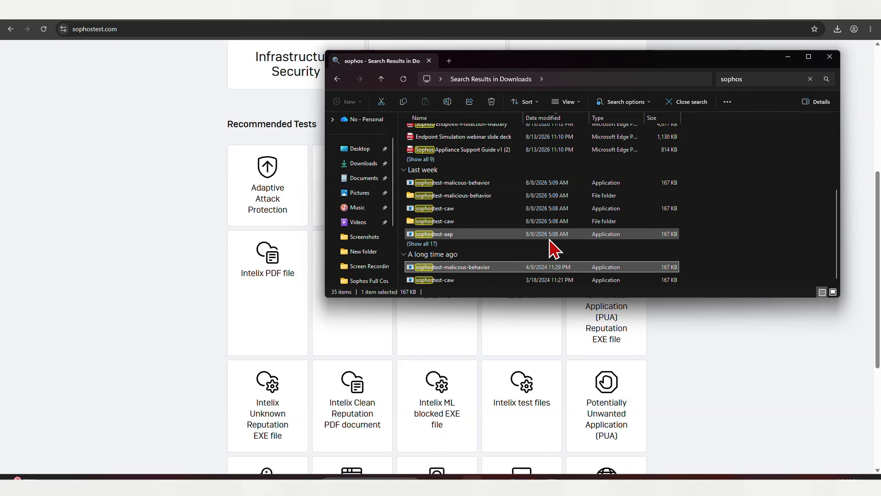
left_click(504, 266)
double_click(504, 266)
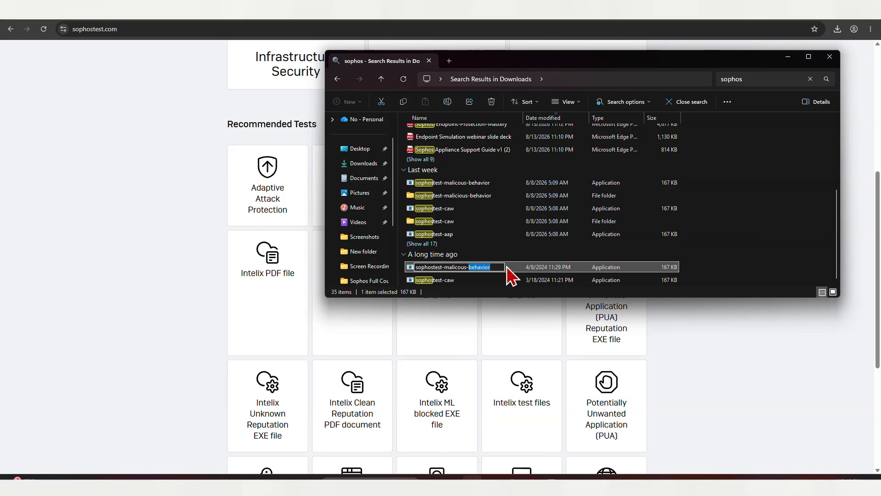
double_click(537, 269)
left_click(545, 244)
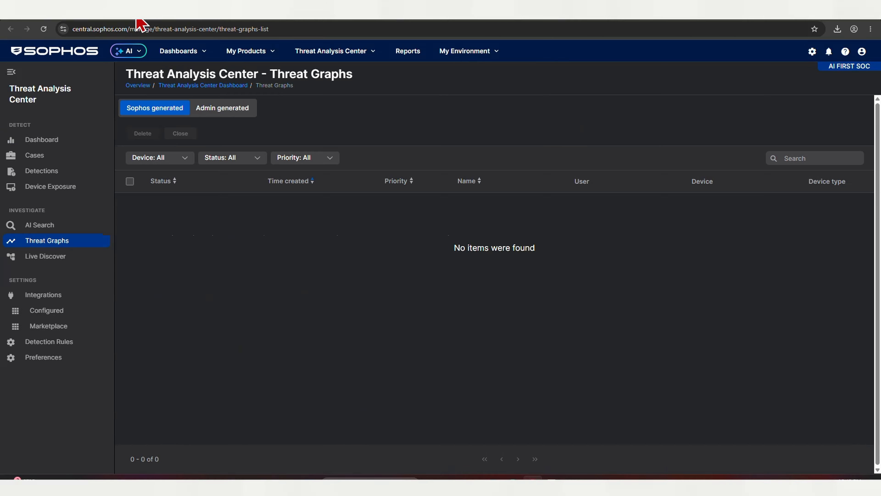
- Refresh the Threat Graphs page in Sophos Central and expand the attack alert with its Sophos Partner and Incident Response contact options
left_click(41, 31)
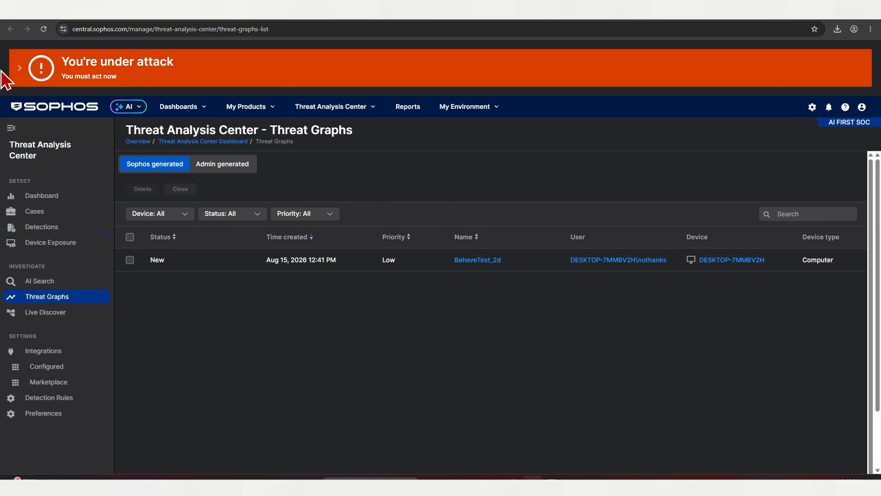
left_click(18, 69)
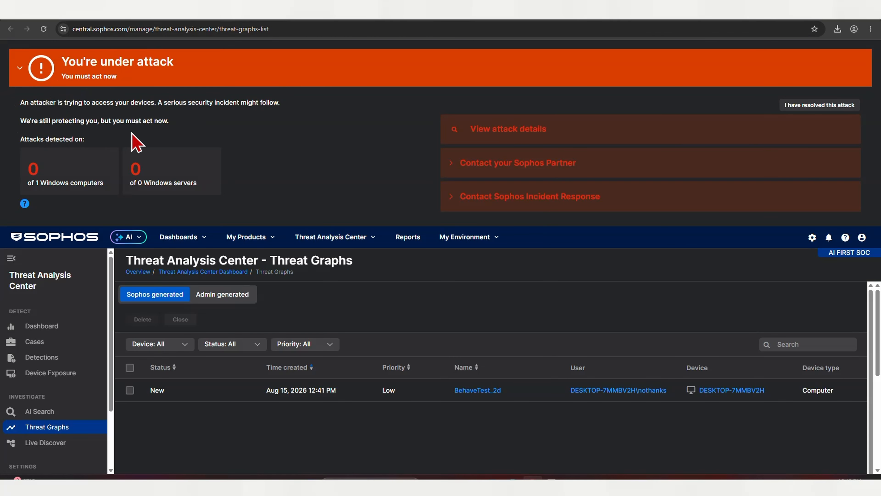
left_click(513, 162)
left_click(458, 210)
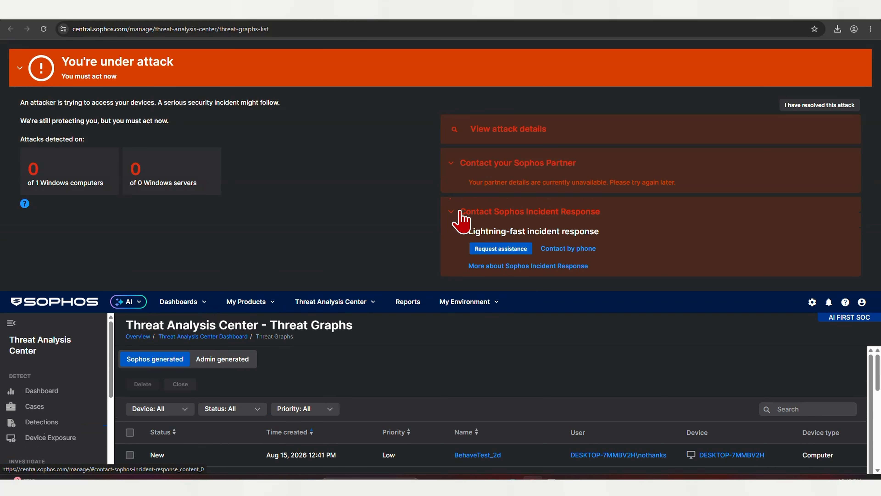
left_click(509, 253)
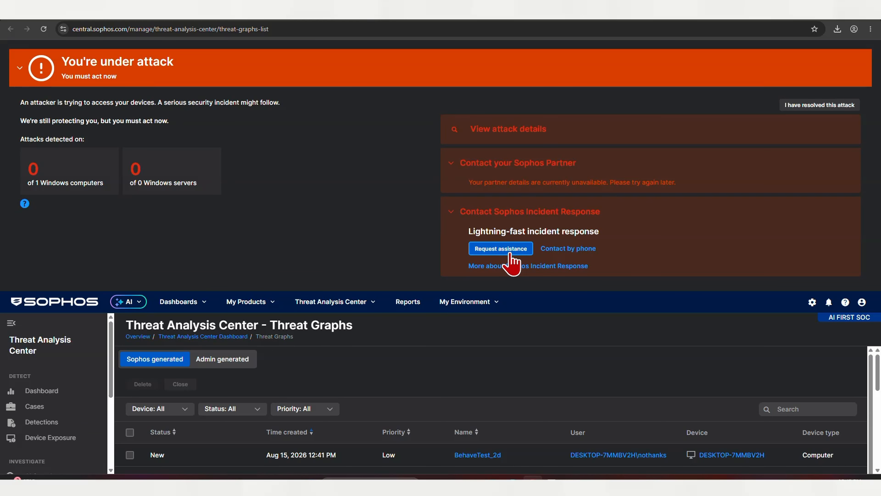